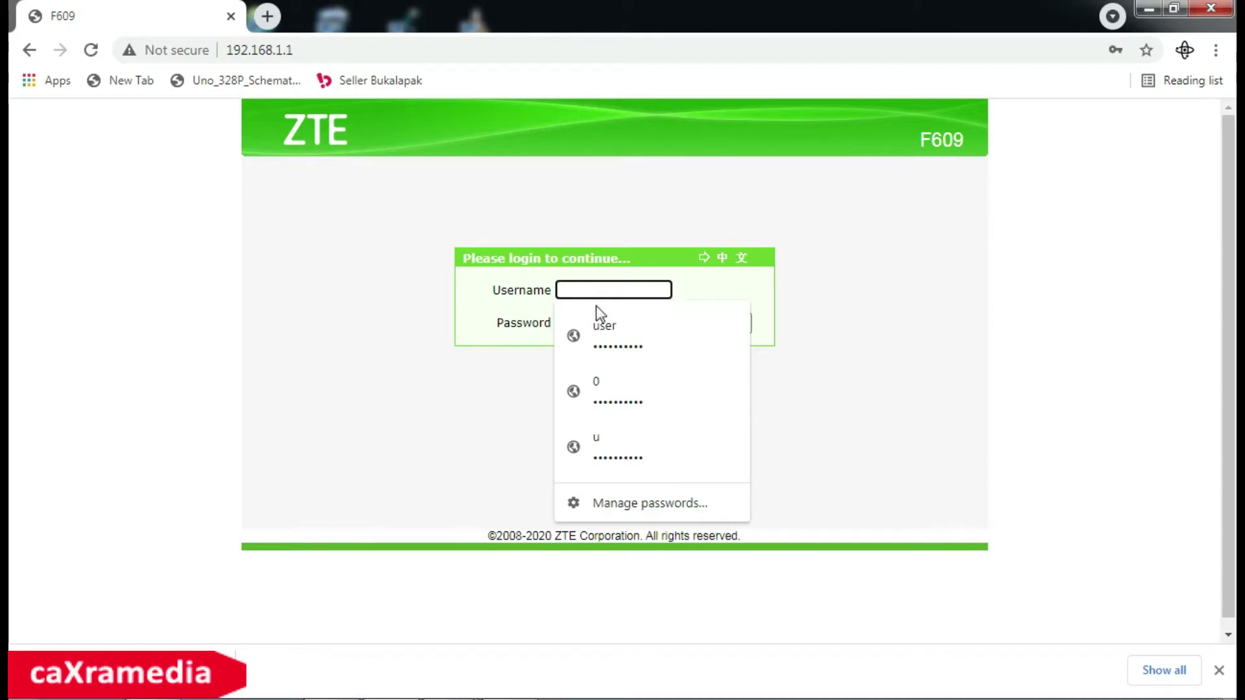
Log in to the router with the saved username "user" and its password, and display the WAN connection status.
{"action": "left_click", "coordinate": [614, 340]}
{"action": "left_click", "coordinate": [717, 332]}
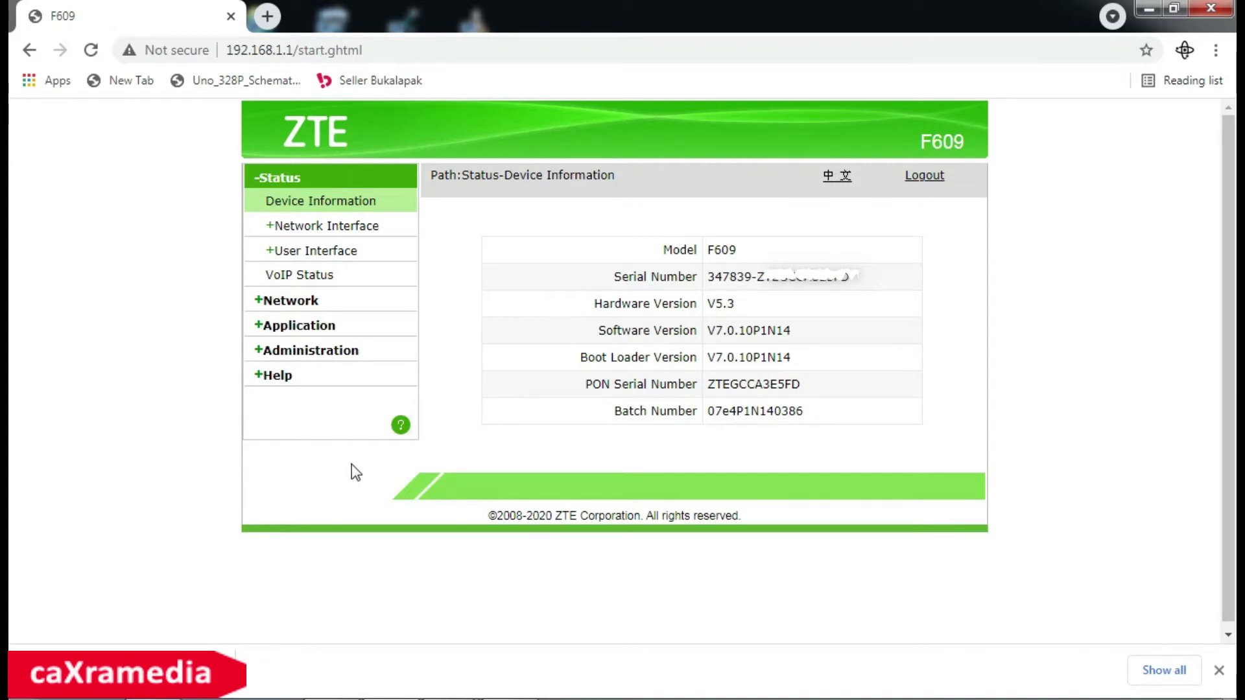
{"action": "left_click", "coordinate": [272, 227]}
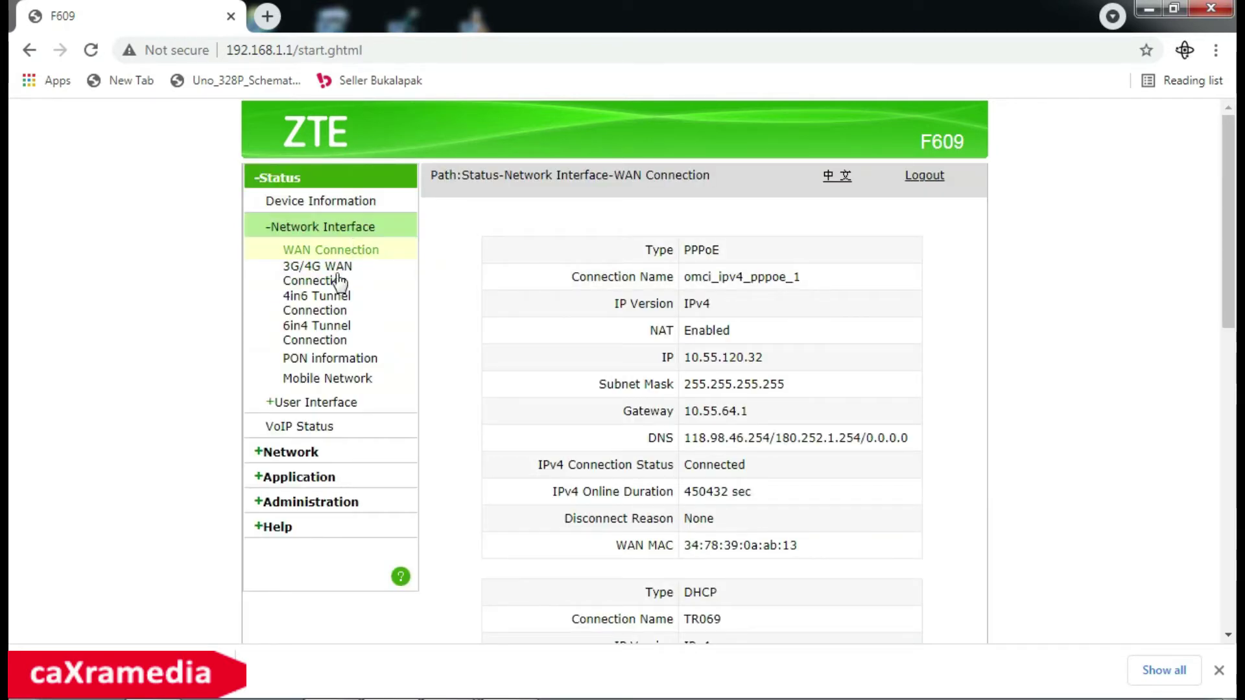
Open the WLAN security settings for SSID1 and check the available WEP encryption options.
{"action": "left_click", "coordinate": [263, 451]}
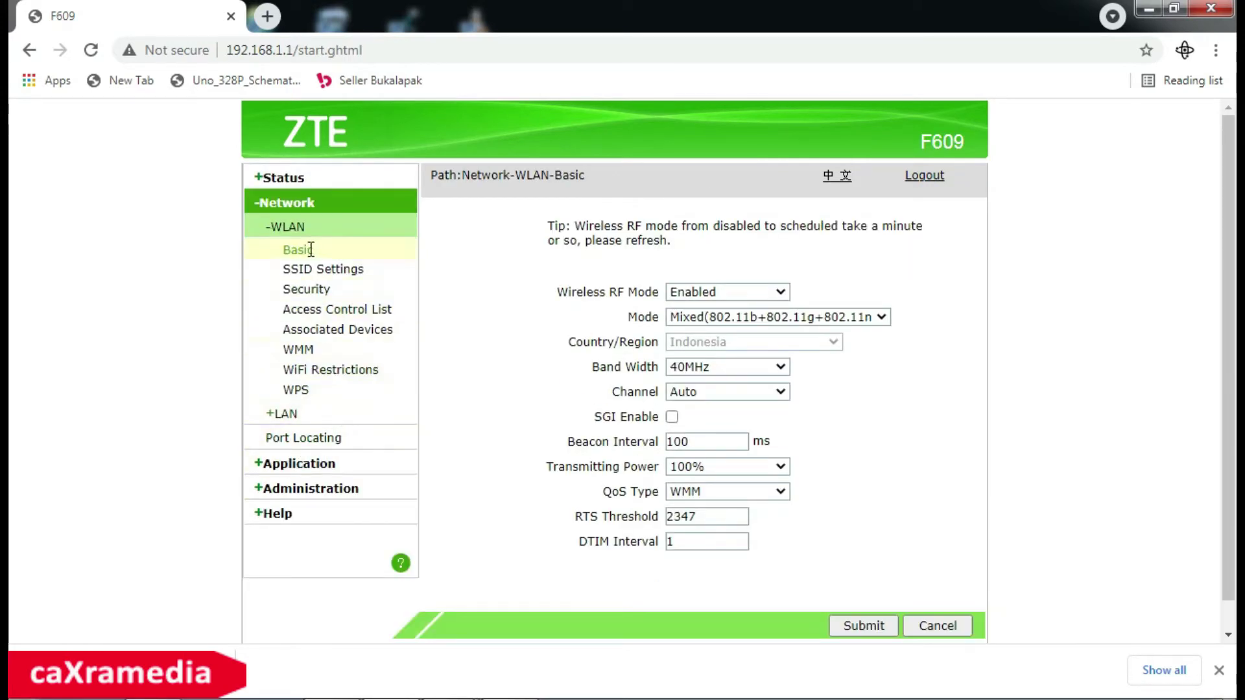
{"action": "left_click", "coordinate": [293, 290]}
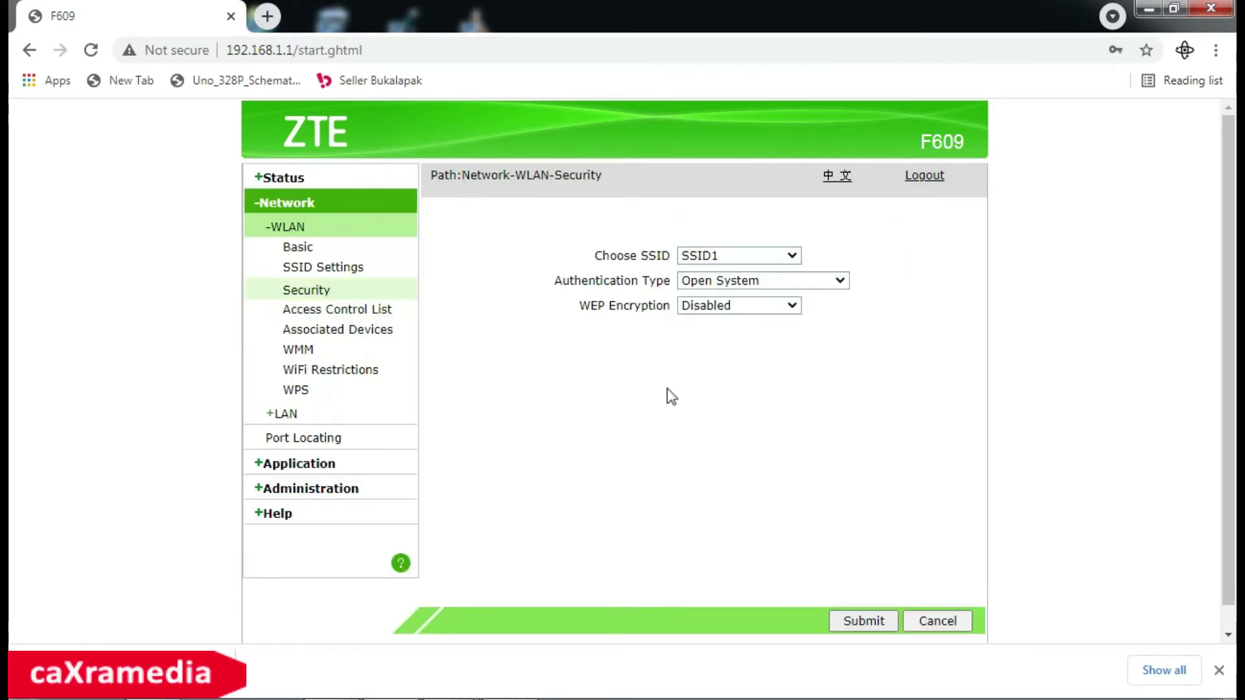
{"action": "left_click", "coordinate": [791, 308]}
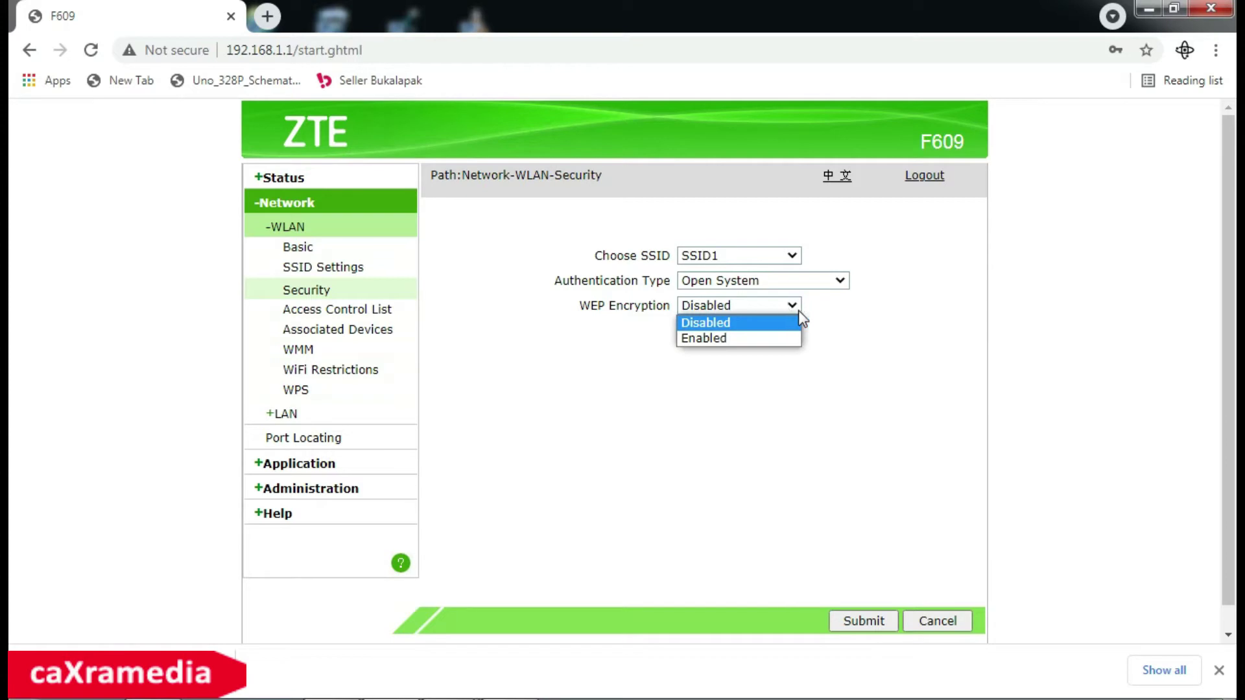
{"action": "left_click", "coordinate": [830, 318]}
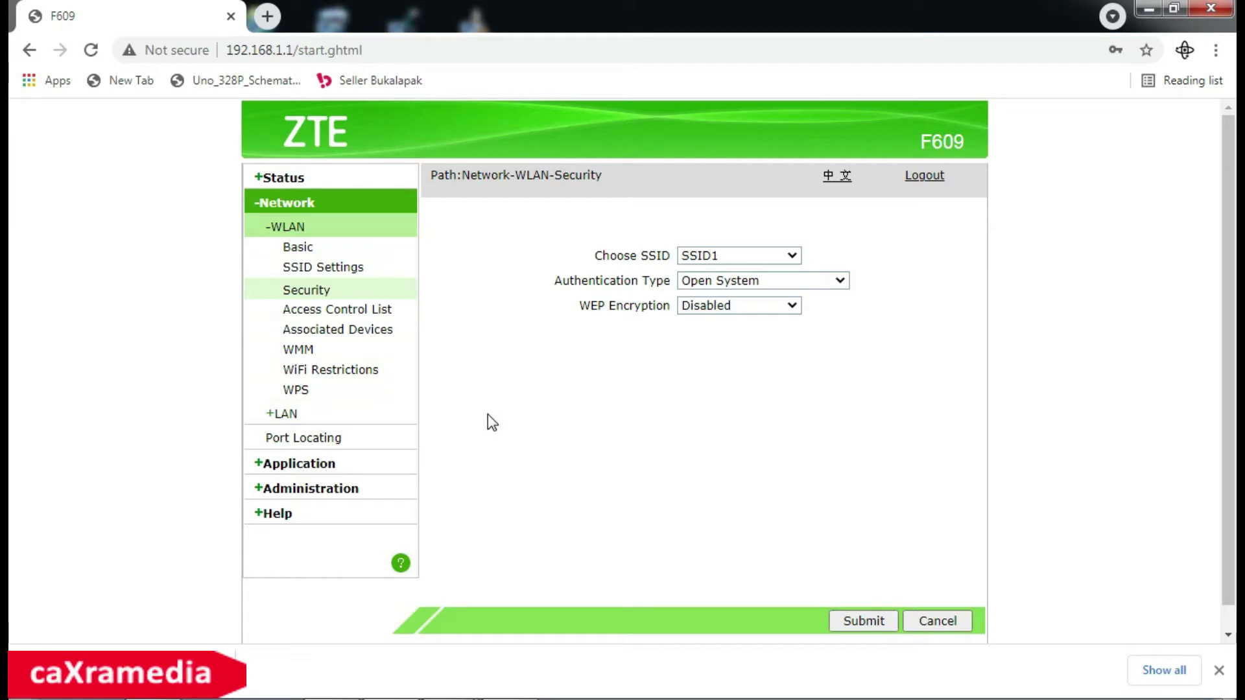
Open the WLAN access control list and look through its registered MAC addresses.
{"action": "left_click", "coordinate": [327, 315]}
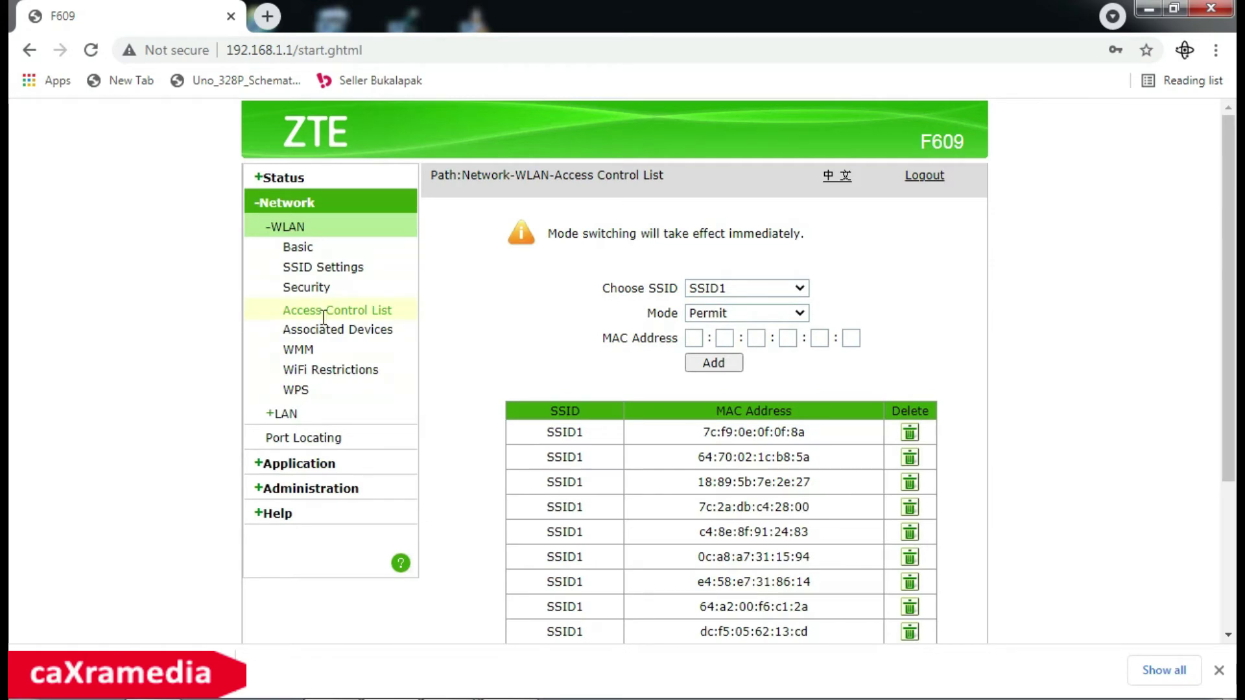
{"action": "left_click", "coordinate": [290, 205]}
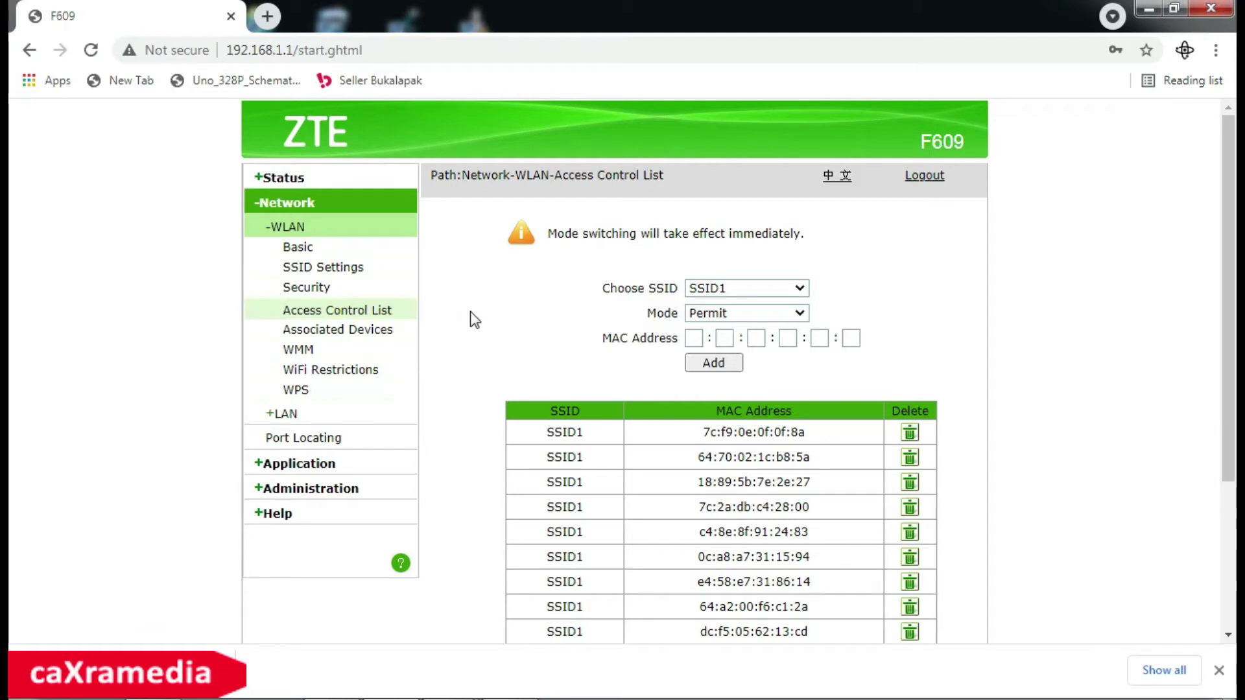
{"action": "scroll", "coordinate": [471, 313], "scroll_direction": "down", "scroll_amount": 5}
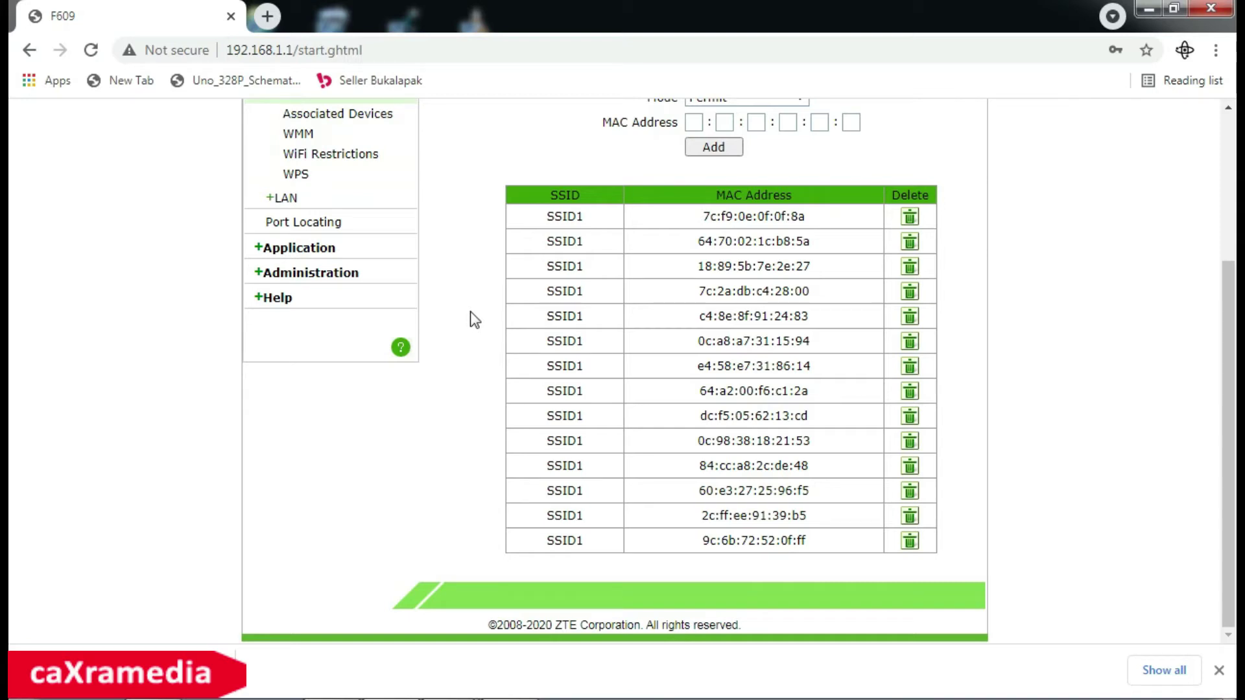
{"action": "scroll", "coordinate": [471, 313], "scroll_direction": "up", "scroll_amount": 2}
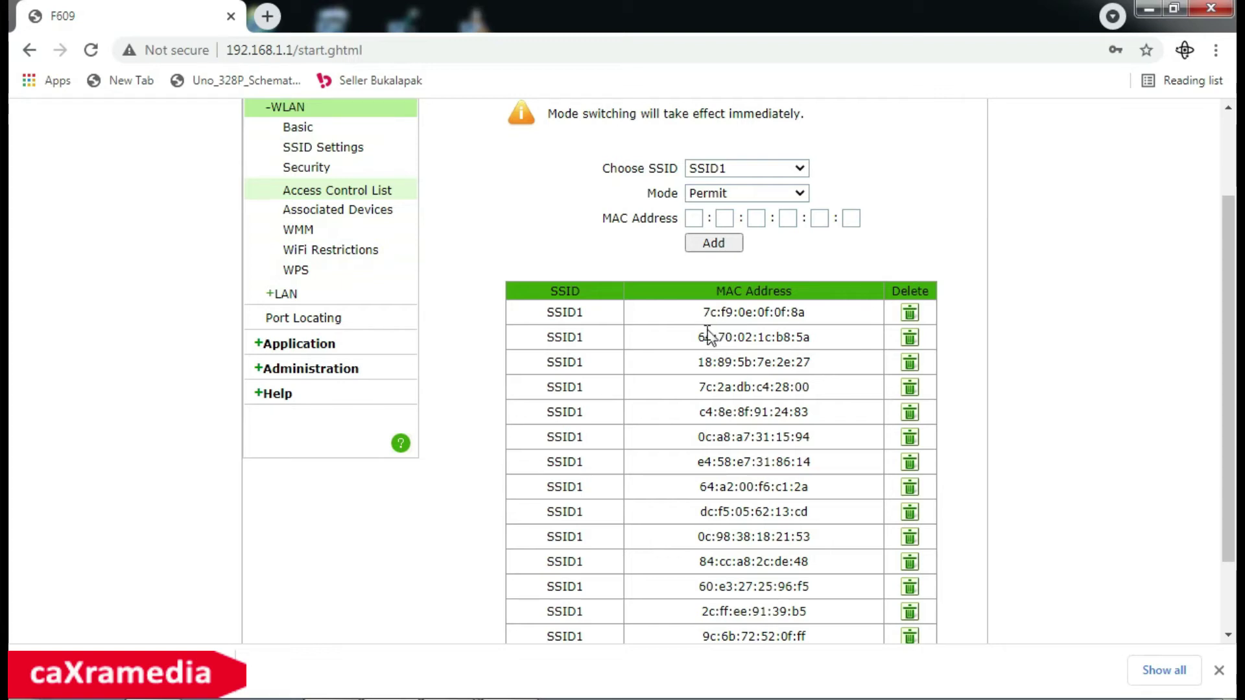
{"action": "scroll", "coordinate": [707, 338], "scroll_direction": "down", "scroll_amount": 3}
{"action": "scroll", "coordinate": [706, 340], "scroll_direction": "up", "scroll_amount": 4}
{"action": "scroll", "coordinate": [703, 338], "scroll_direction": "up", "scroll_amount": 1}
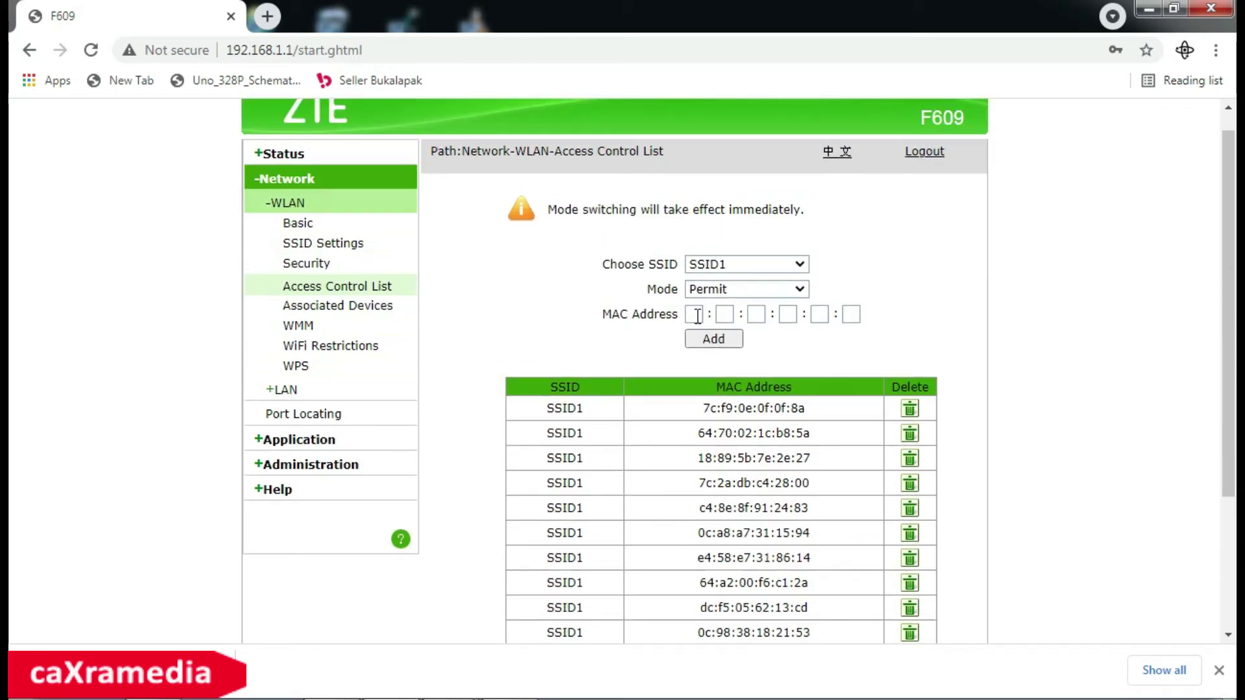
Check the format of the first listed MAC address and choose Permit as the access control mode for SSID1.
{"action": "left_click", "coordinate": [694, 314]}
{"action": "left_click_drag", "start_coordinate": [708, 408], "coordinate": [808, 409]}
{"action": "left_click", "coordinate": [732, 410]}
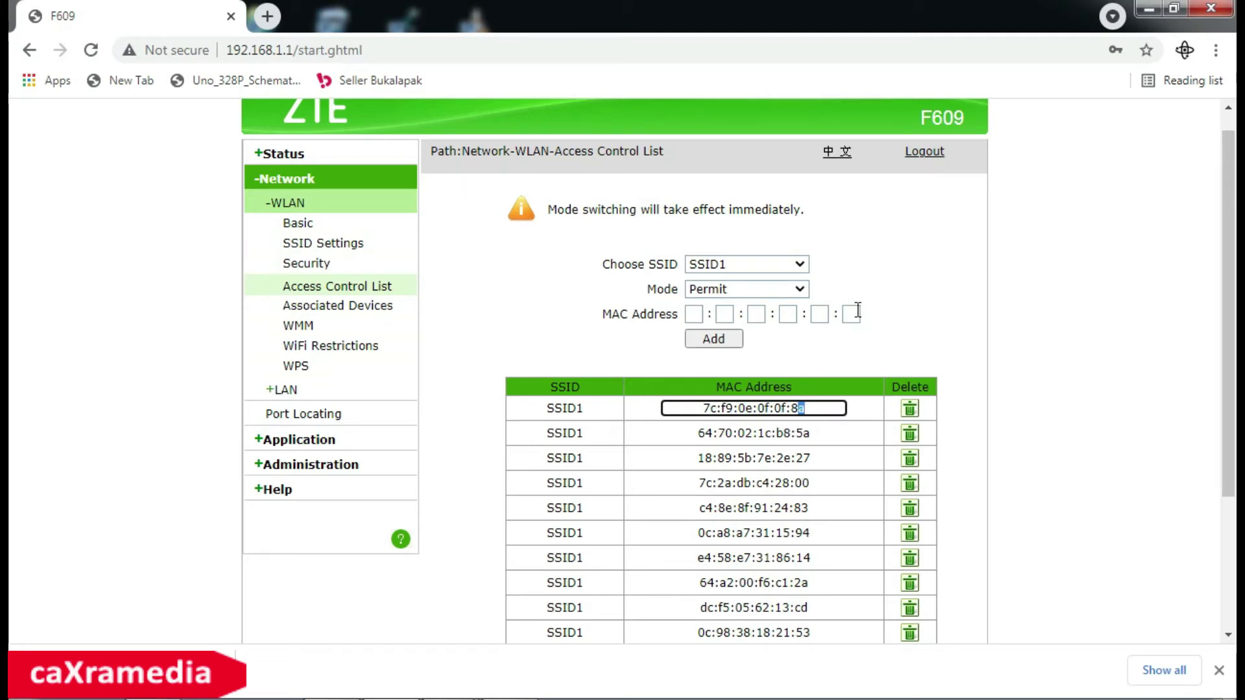
{"action": "left_click", "coordinate": [801, 292]}
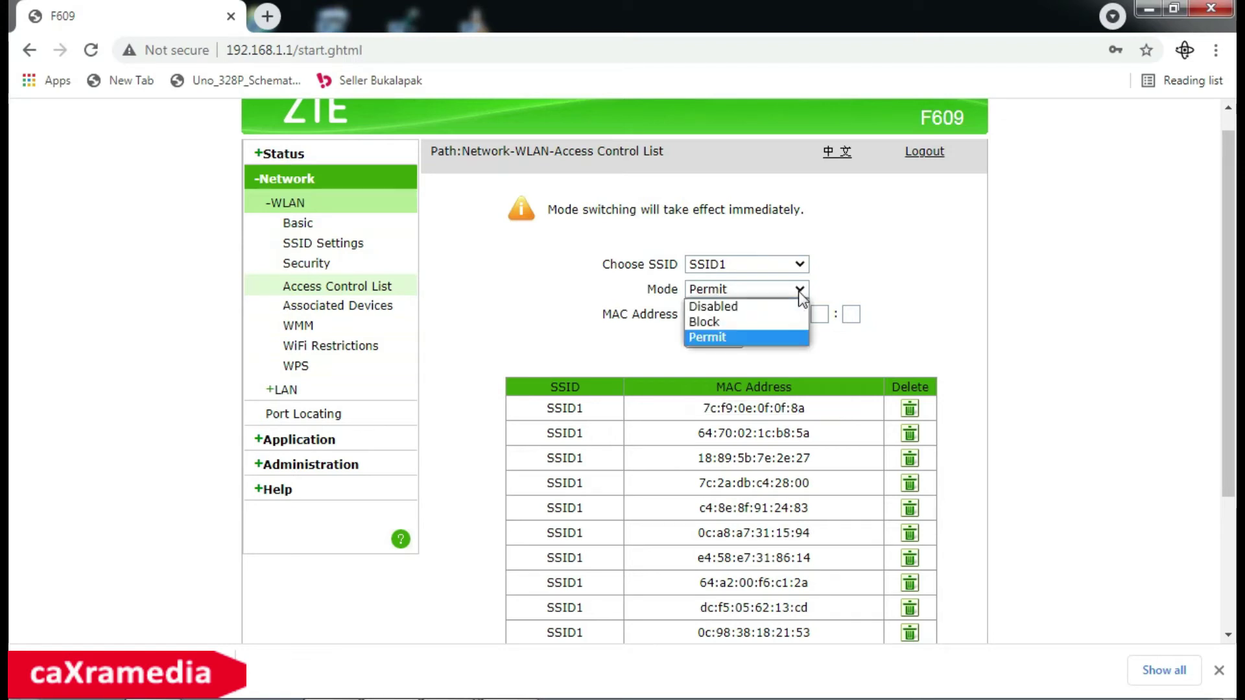
{"action": "left_click", "coordinate": [707, 338]}
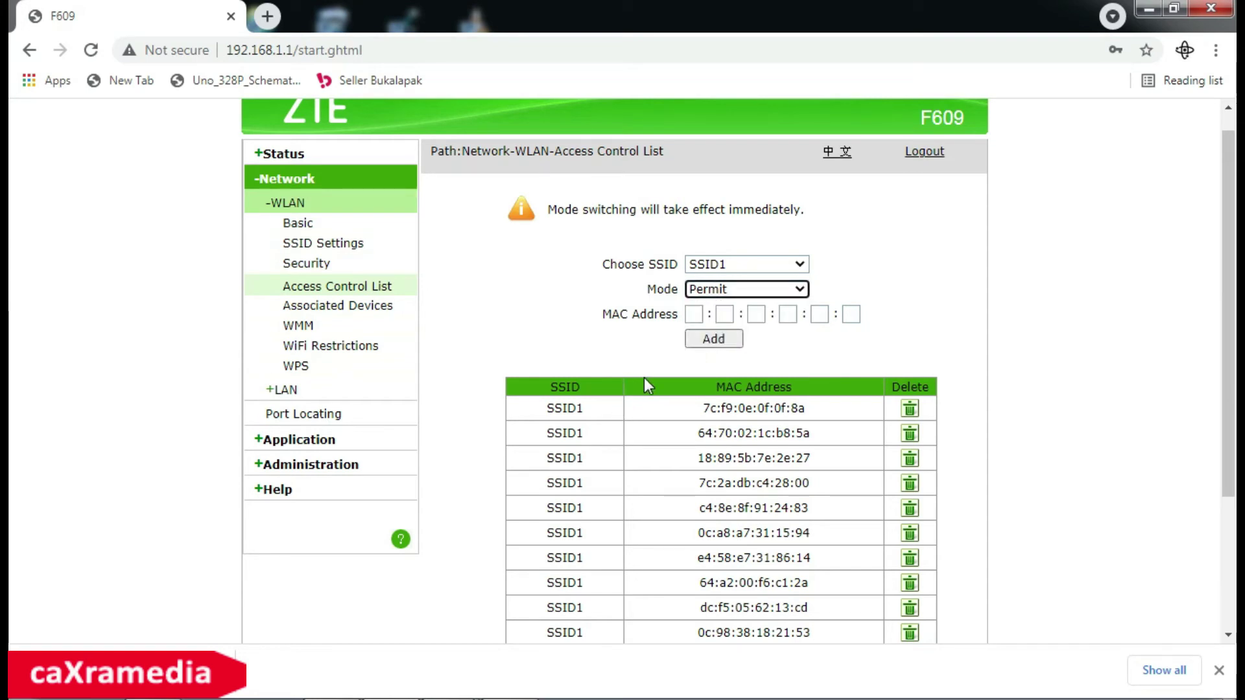
Review the whole MAC address list, highlighting the last, first and second entries.
{"action": "scroll", "coordinate": [698, 403], "scroll_direction": "down", "scroll_amount": 3}
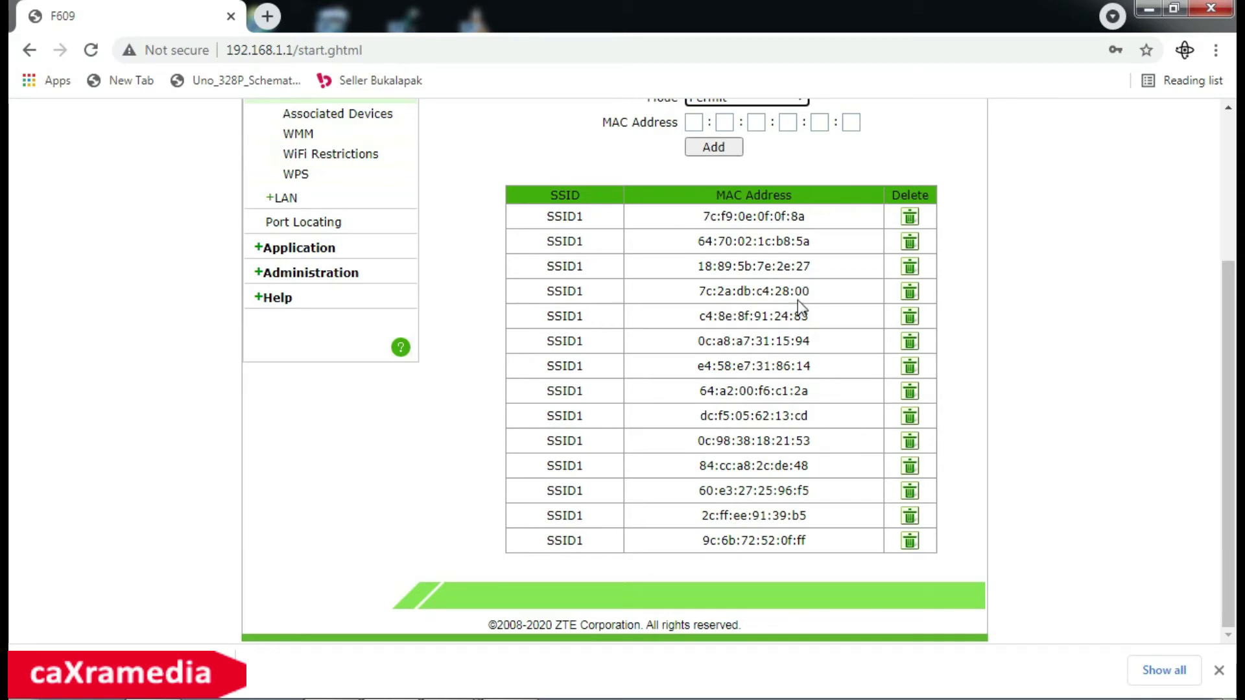
{"action": "scroll", "coordinate": [798, 299], "scroll_direction": "up", "scroll_amount": 3}
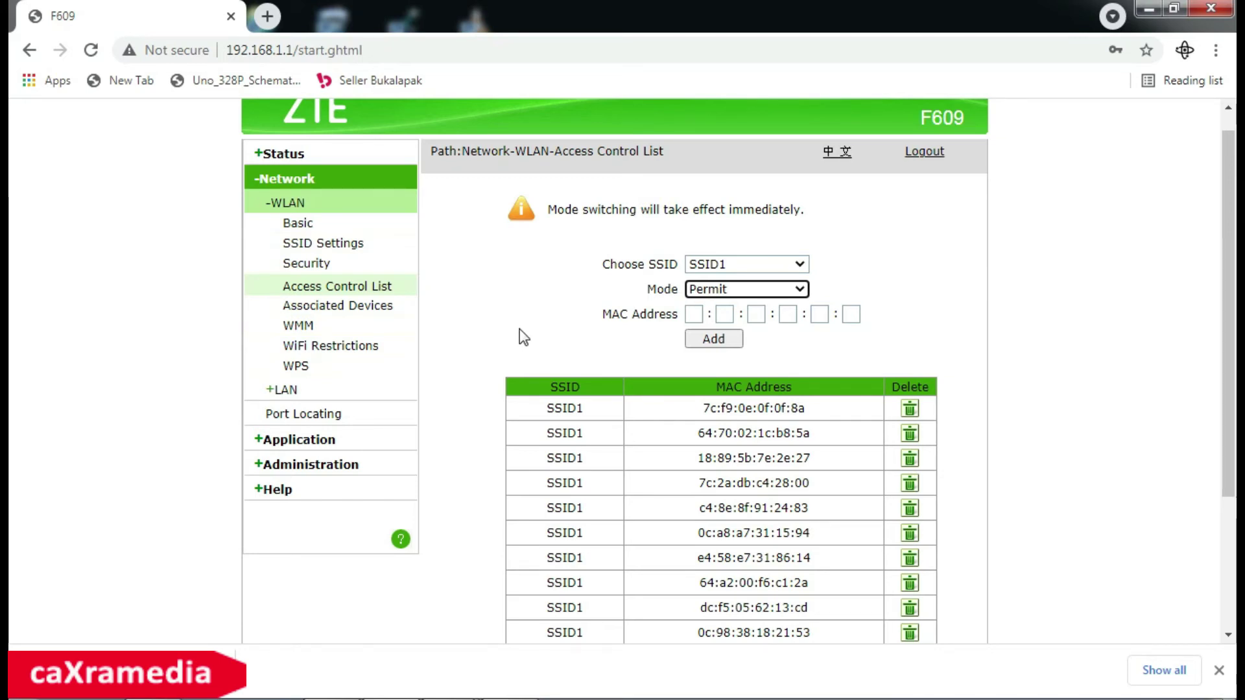
{"action": "scroll", "coordinate": [524, 337], "scroll_direction": "down", "scroll_amount": 3}
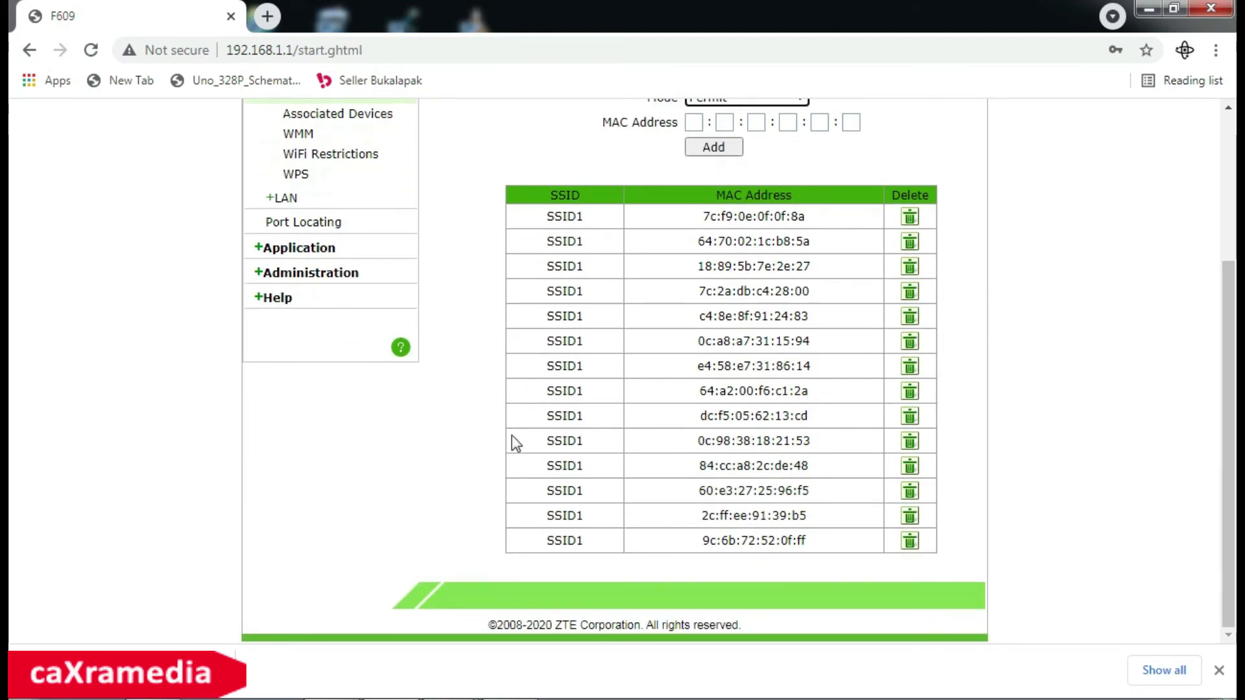
{"action": "scroll", "coordinate": [512, 435], "scroll_direction": "up", "scroll_amount": 1}
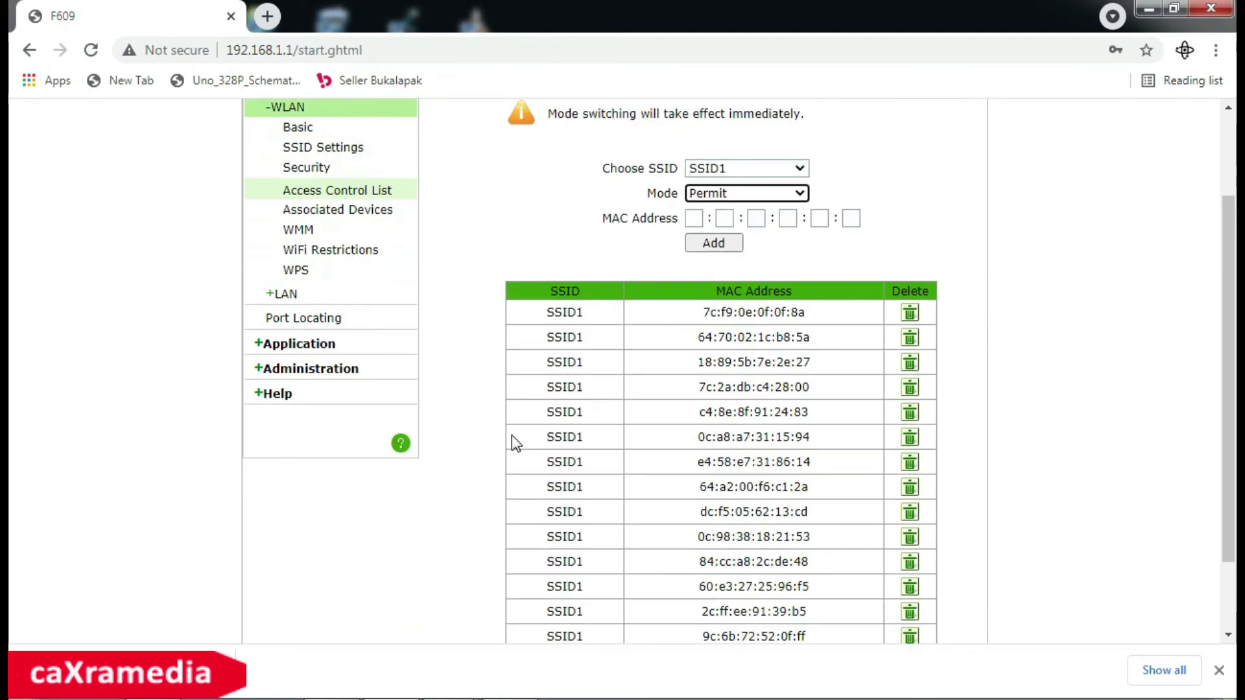
{"action": "scroll", "coordinate": [512, 441], "scroll_direction": "down", "scroll_amount": 1}
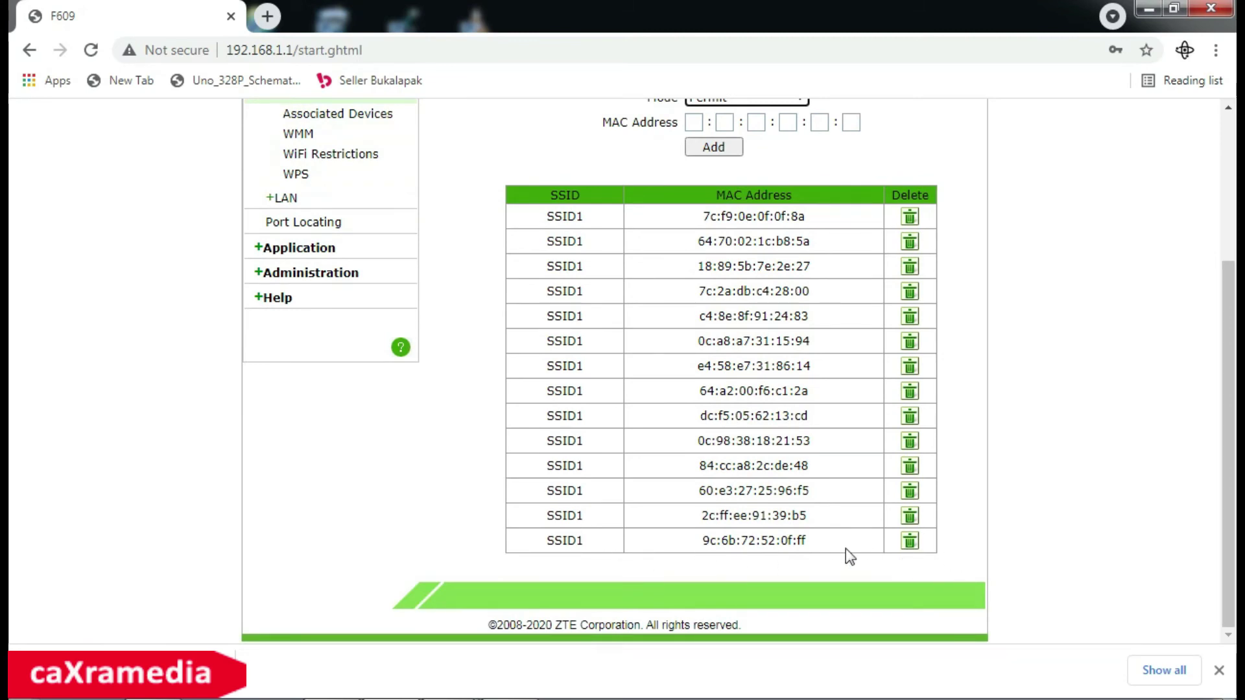
{"action": "left_click_drag", "start_coordinate": [823, 540], "coordinate": [633, 484]}
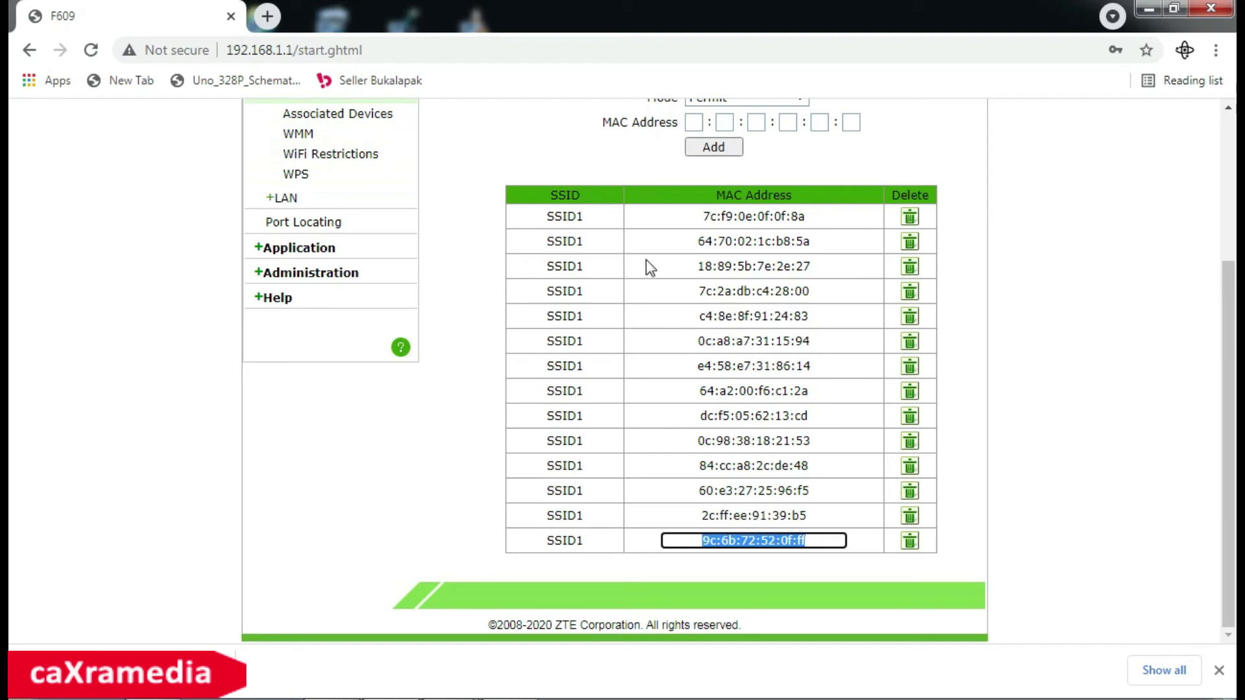
{"action": "scroll", "coordinate": [656, 289], "scroll_direction": "up", "scroll_amount": 1}
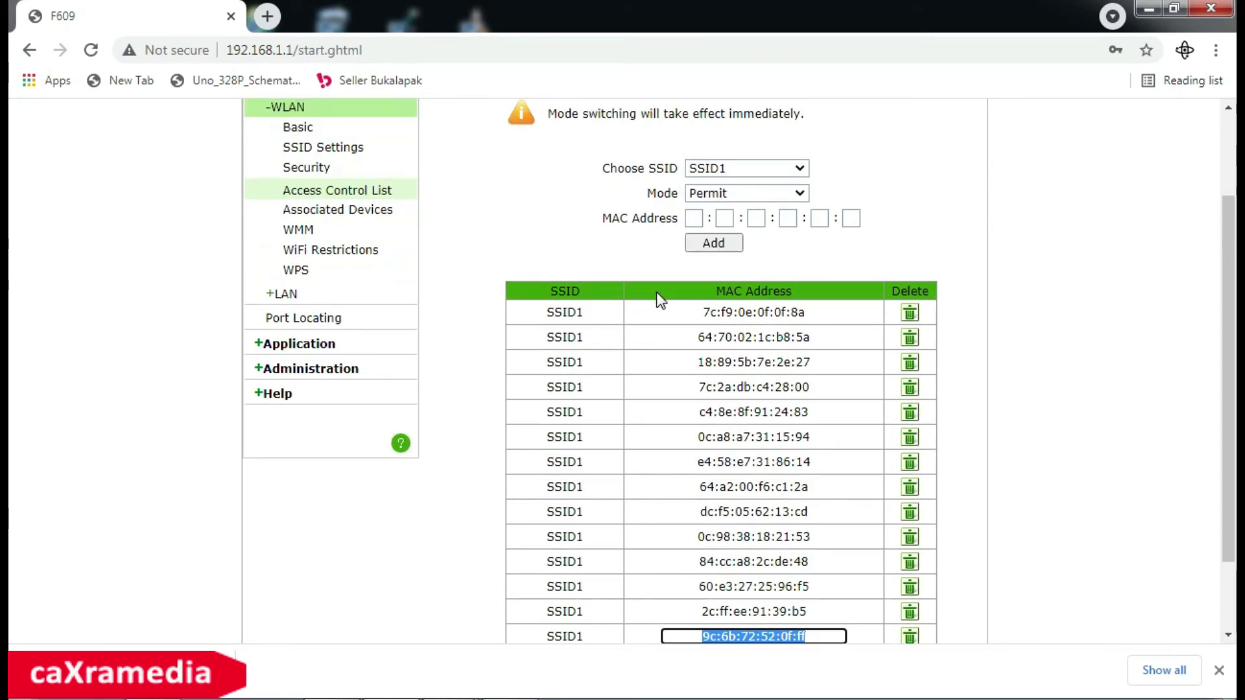
{"action": "left_click_drag", "start_coordinate": [687, 306], "coordinate": [820, 310]}
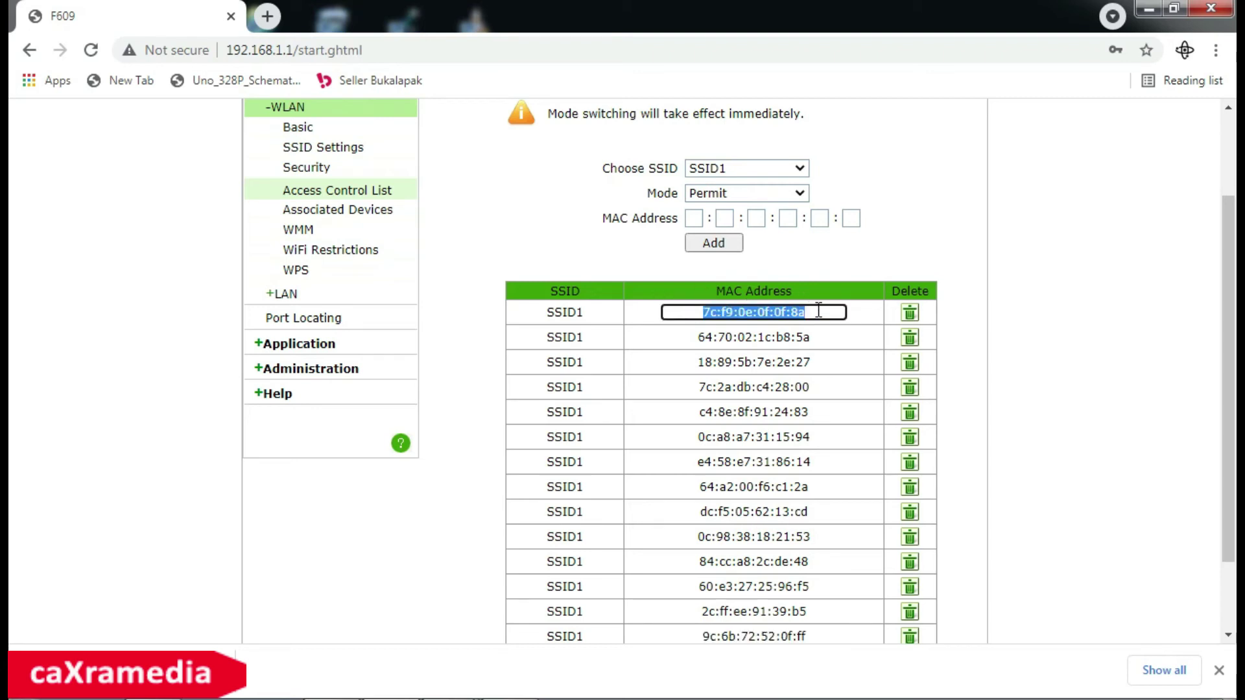
{"action": "left_click", "coordinate": [698, 338]}
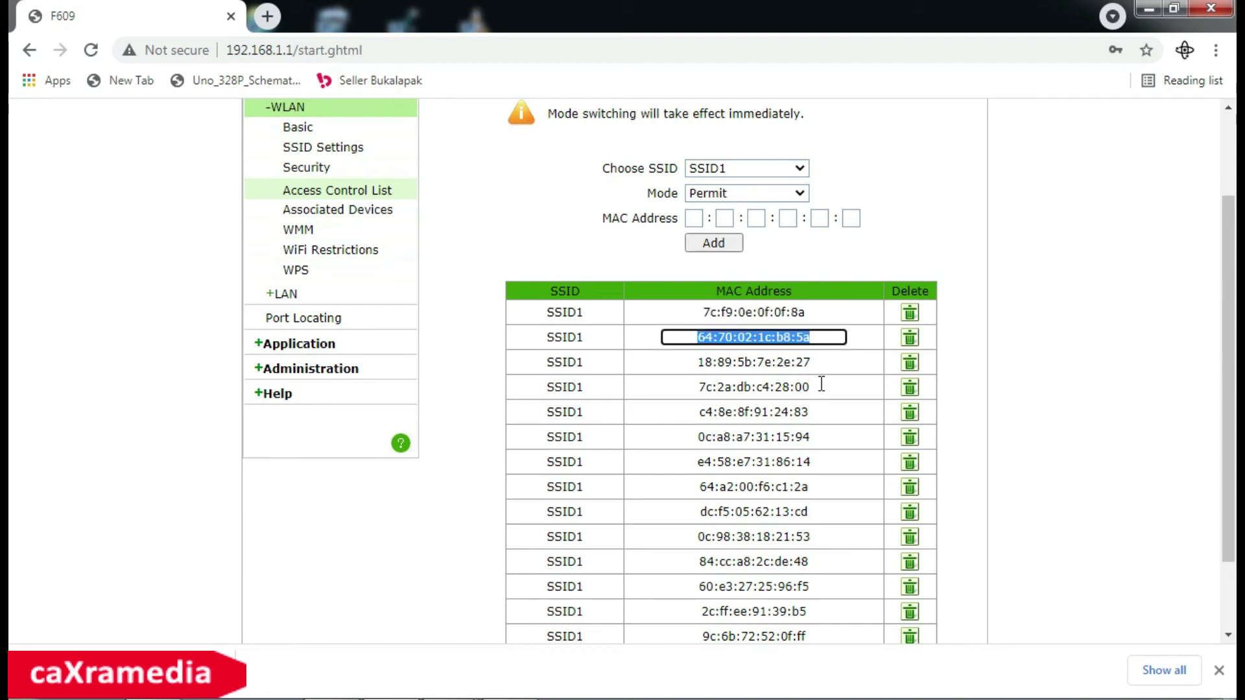
Look at the basic WLAN settings, return to the access control list and check its mode options and MAC entries.
{"action": "left_click", "coordinate": [297, 128]}
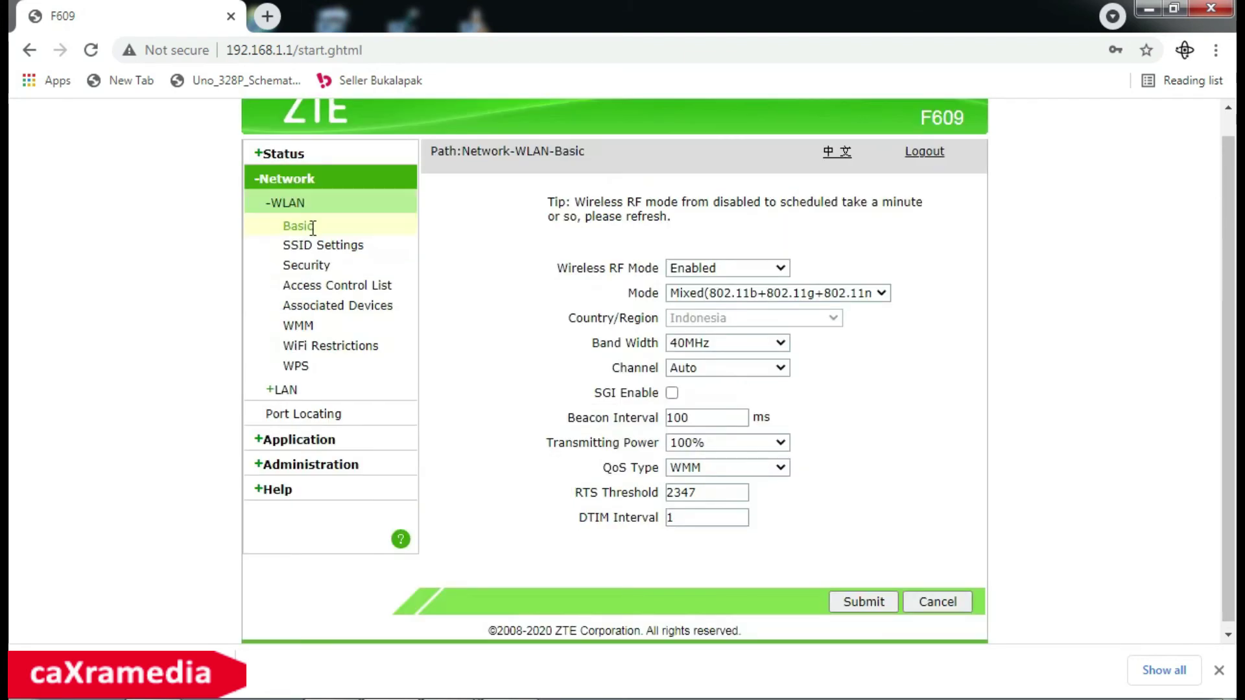
{"action": "left_click", "coordinate": [316, 287]}
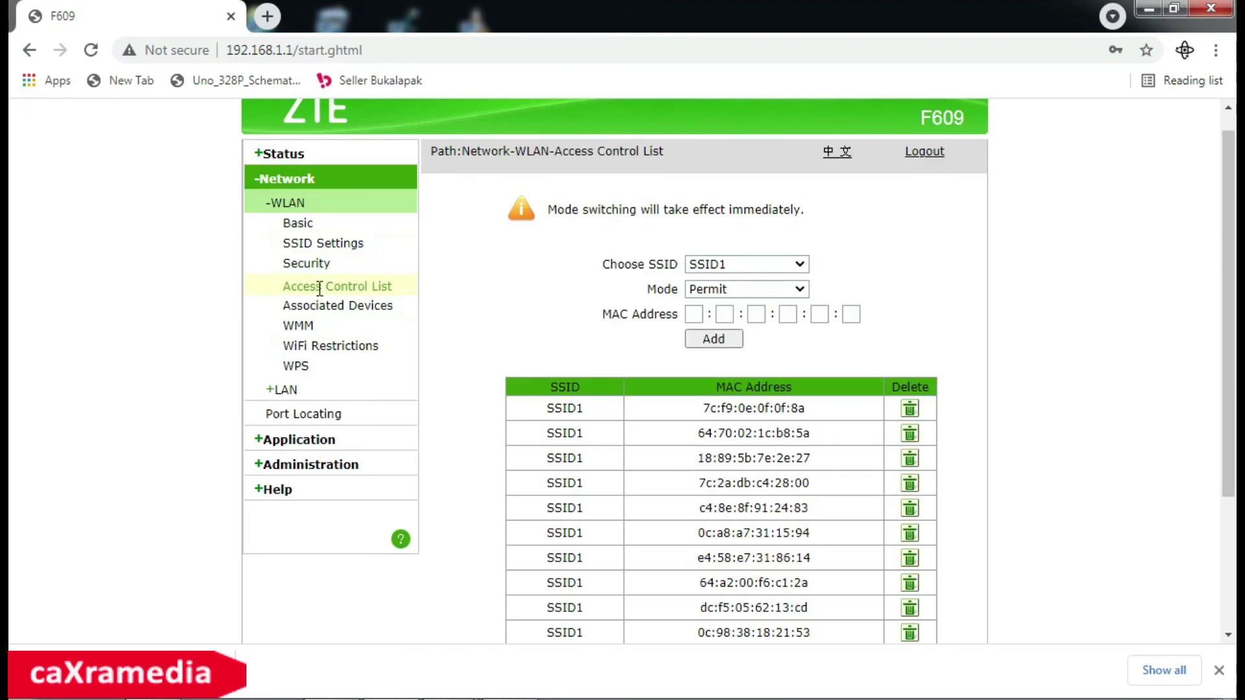
{"action": "scroll", "coordinate": [710, 288], "scroll_direction": "down", "scroll_amount": 1}
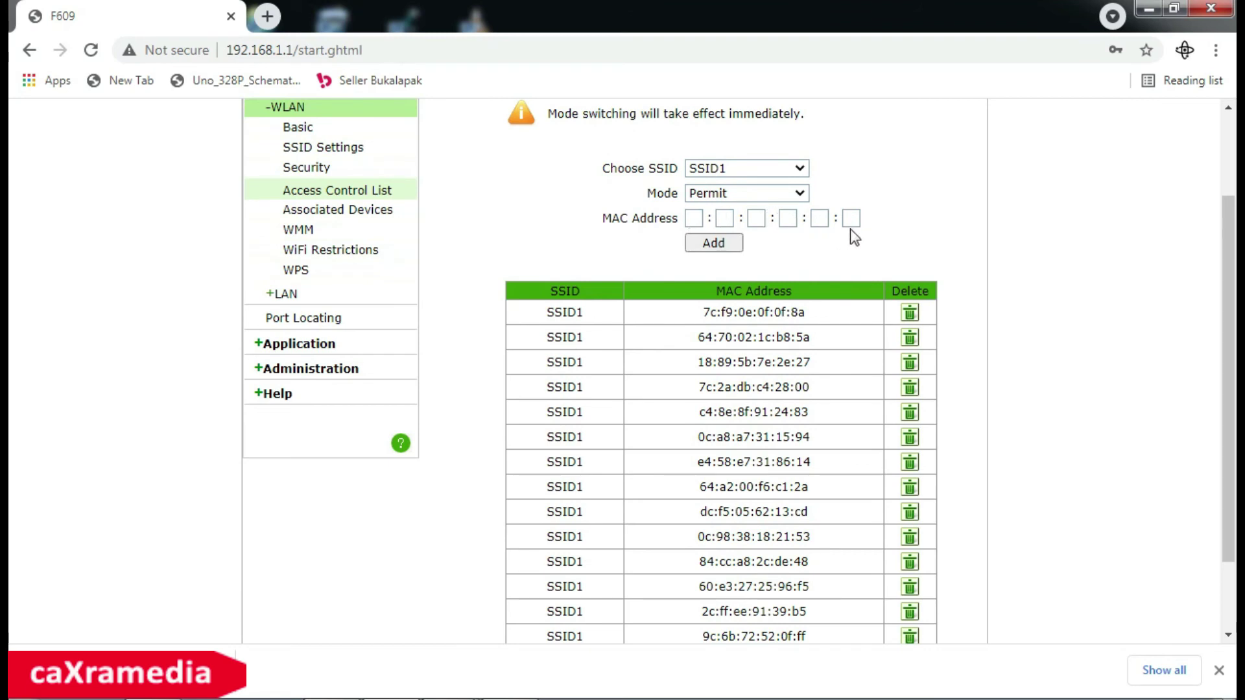
{"action": "left_click", "coordinate": [803, 192]}
{"action": "left_click", "coordinate": [803, 192]}
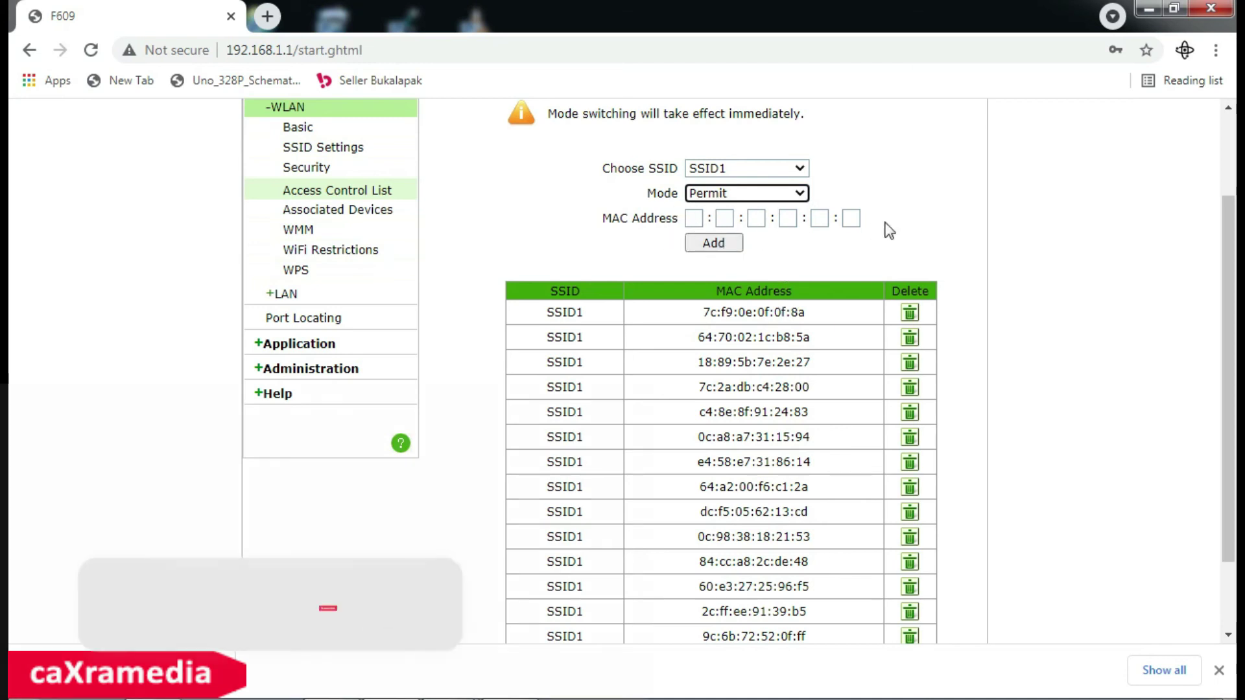
{"action": "scroll", "coordinate": [645, 433], "scroll_direction": "down", "scroll_amount": 3}
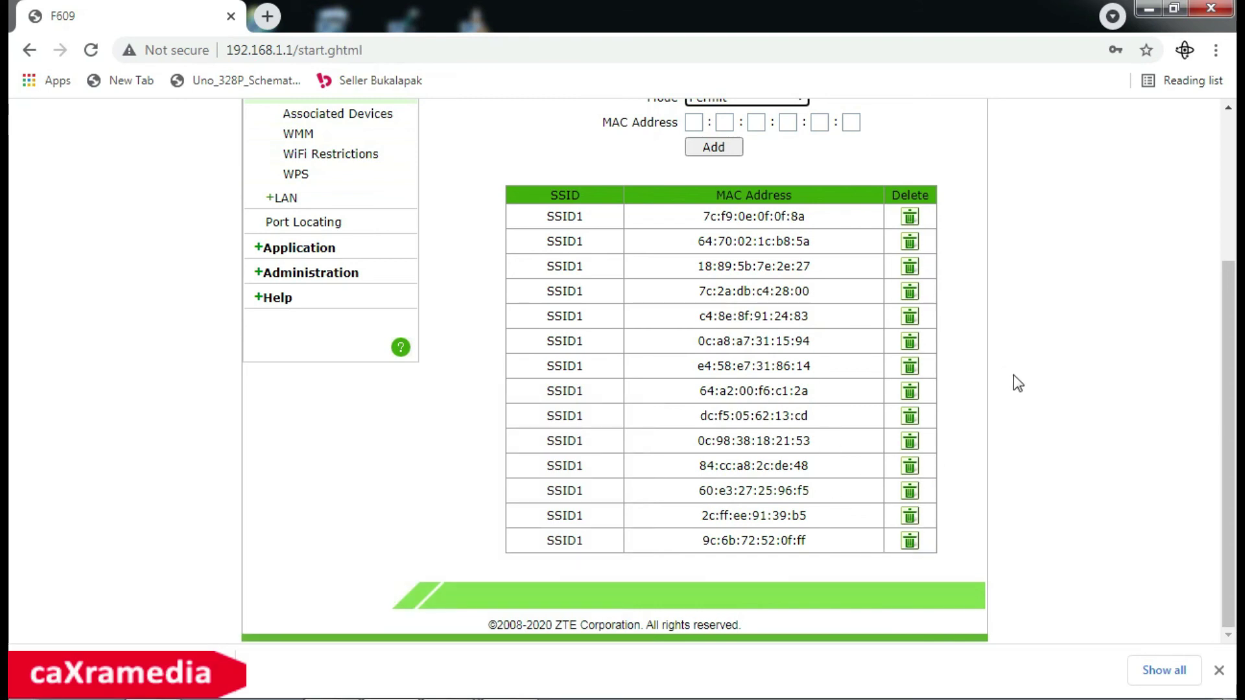
{"action": "scroll", "coordinate": [1018, 383], "scroll_direction": "up", "scroll_amount": 2}
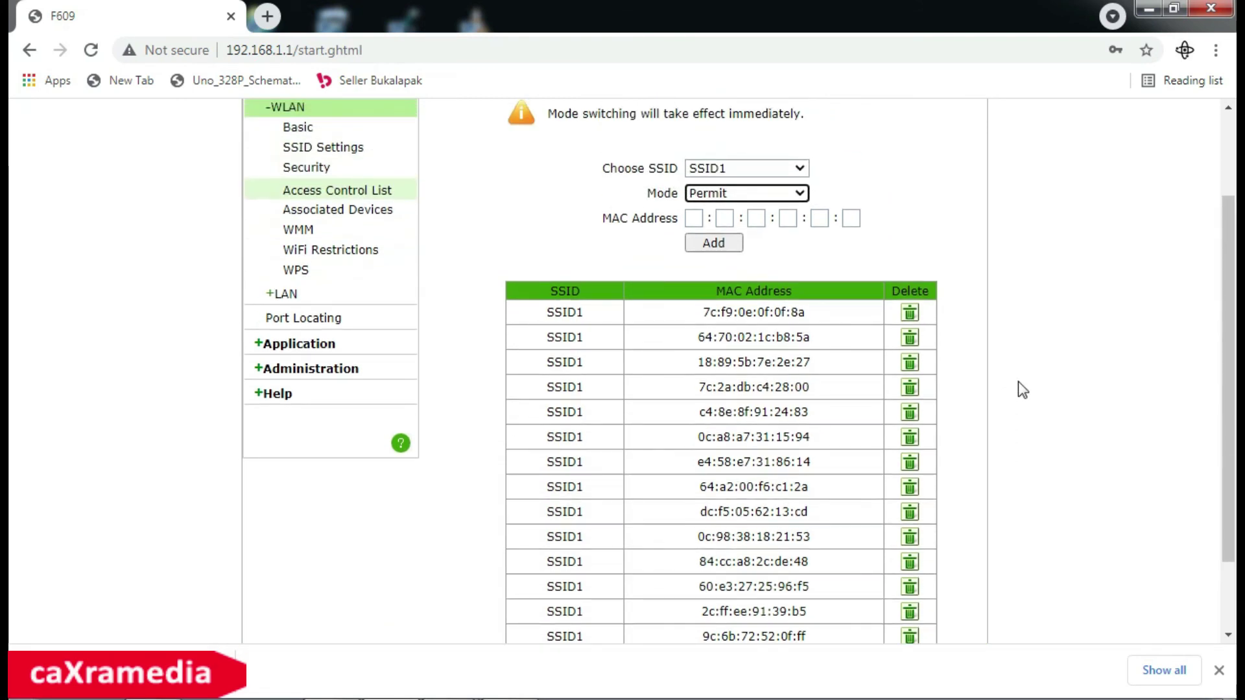
{"action": "scroll", "coordinate": [1019, 383], "scroll_direction": "up", "scroll_amount": 1}
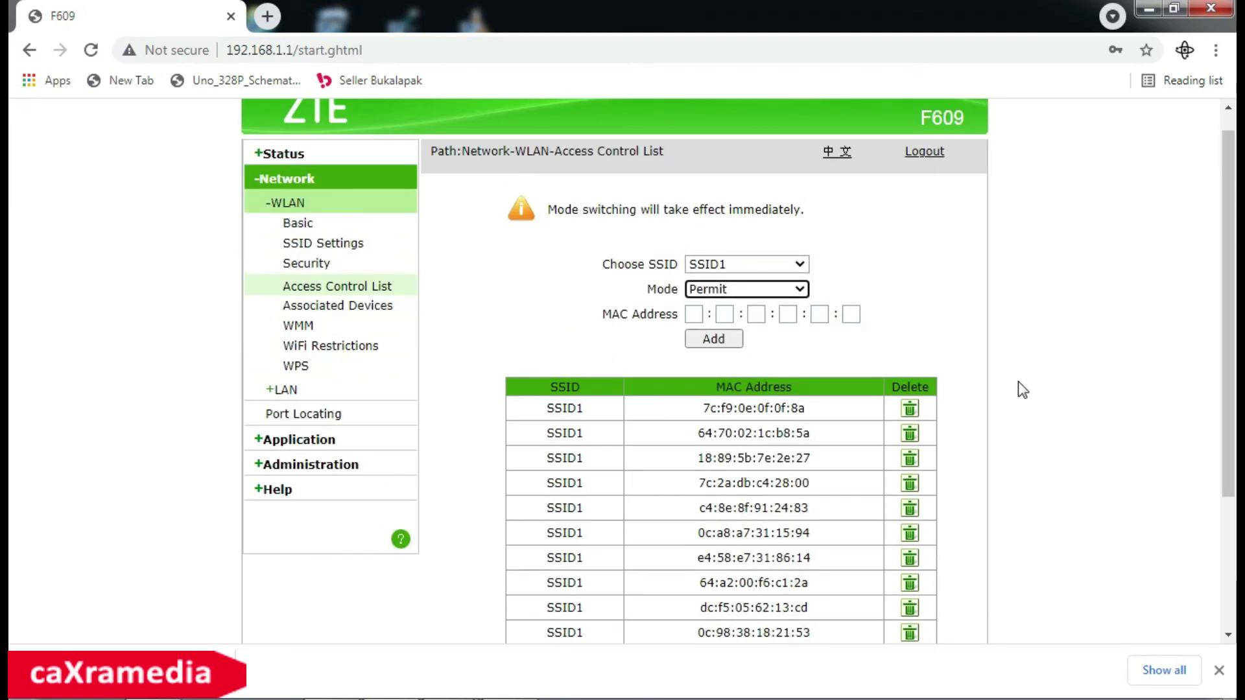